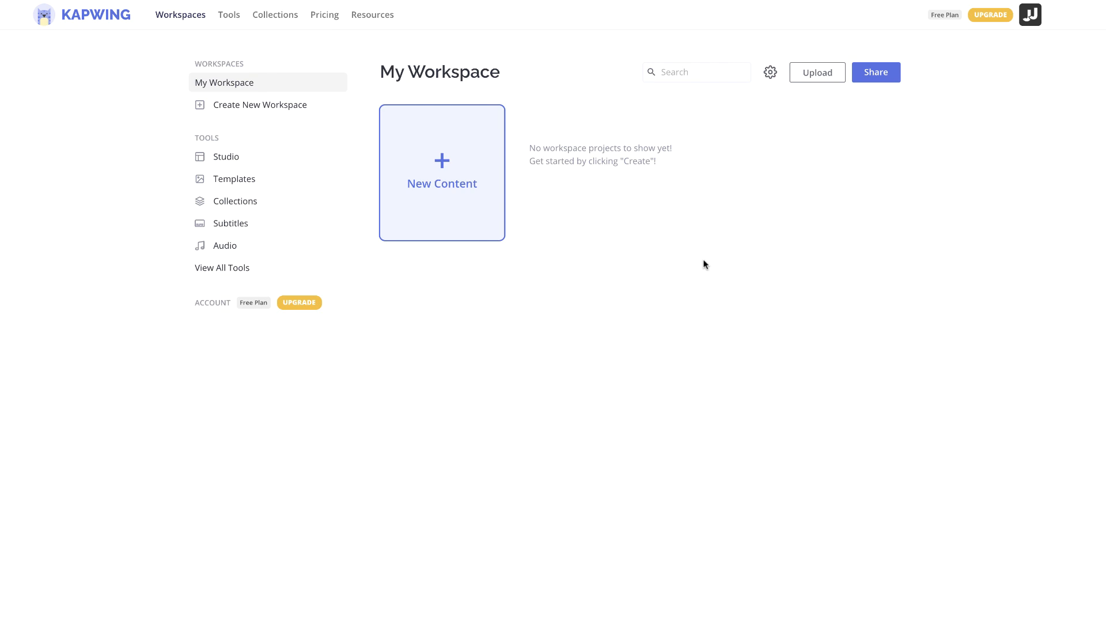
Create new content and upload SampleRecording.mp4 from the Desktop after previewing the file
left_click(445, 183)
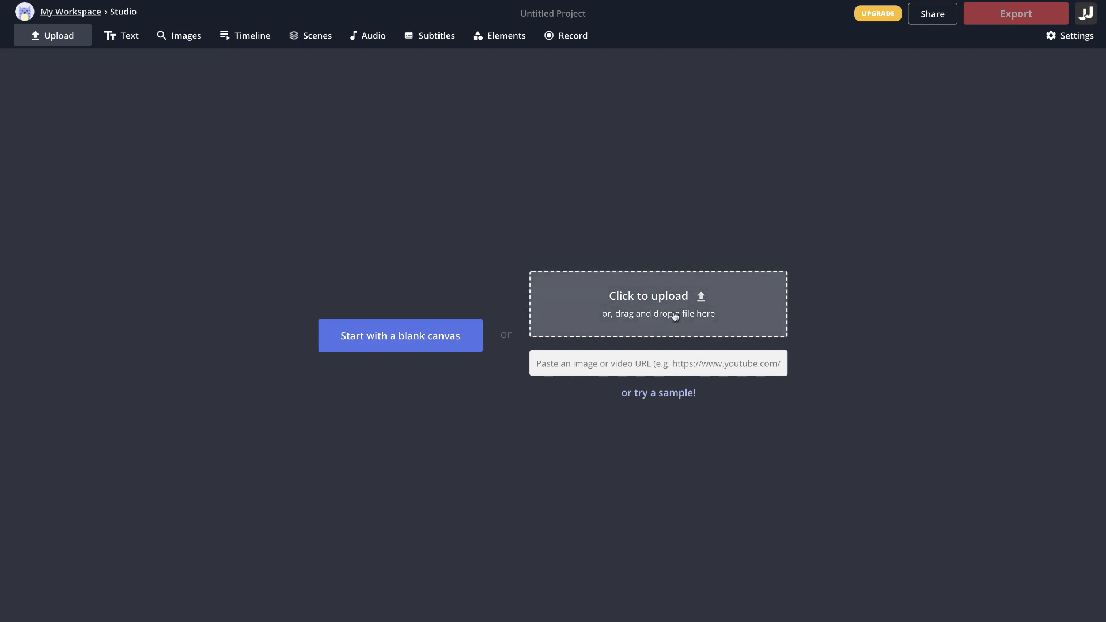
left_click(640, 331)
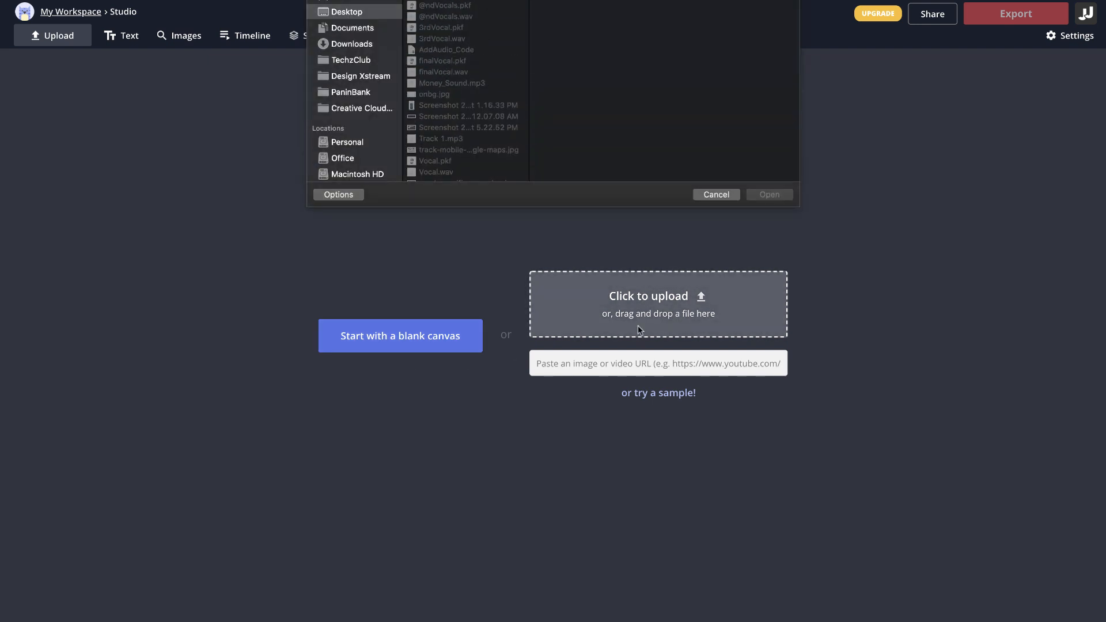
key("space")
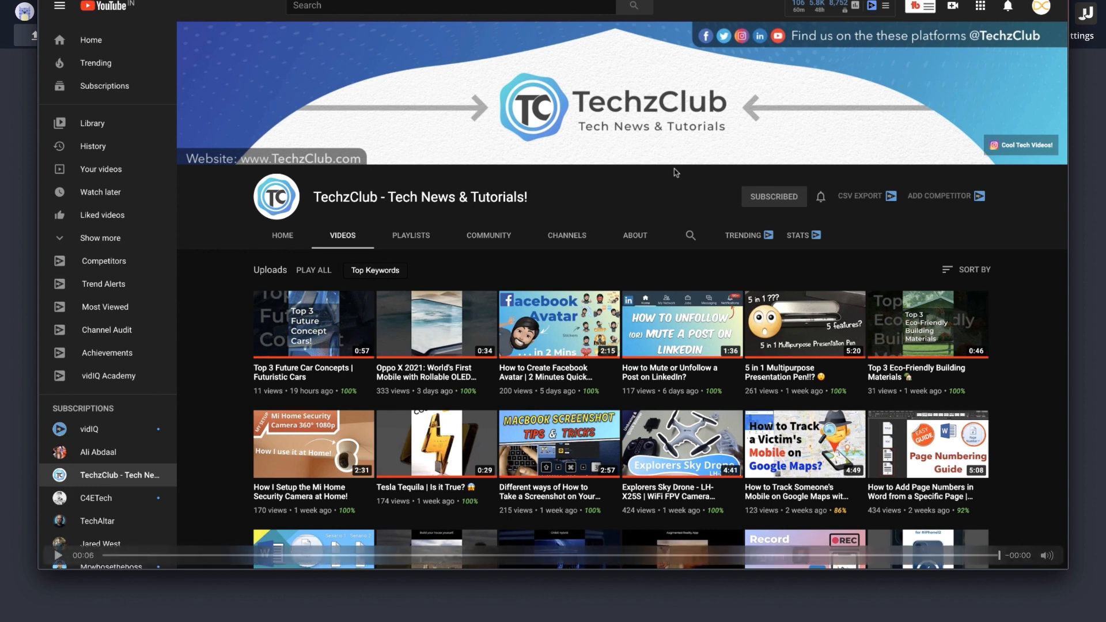
key("space")
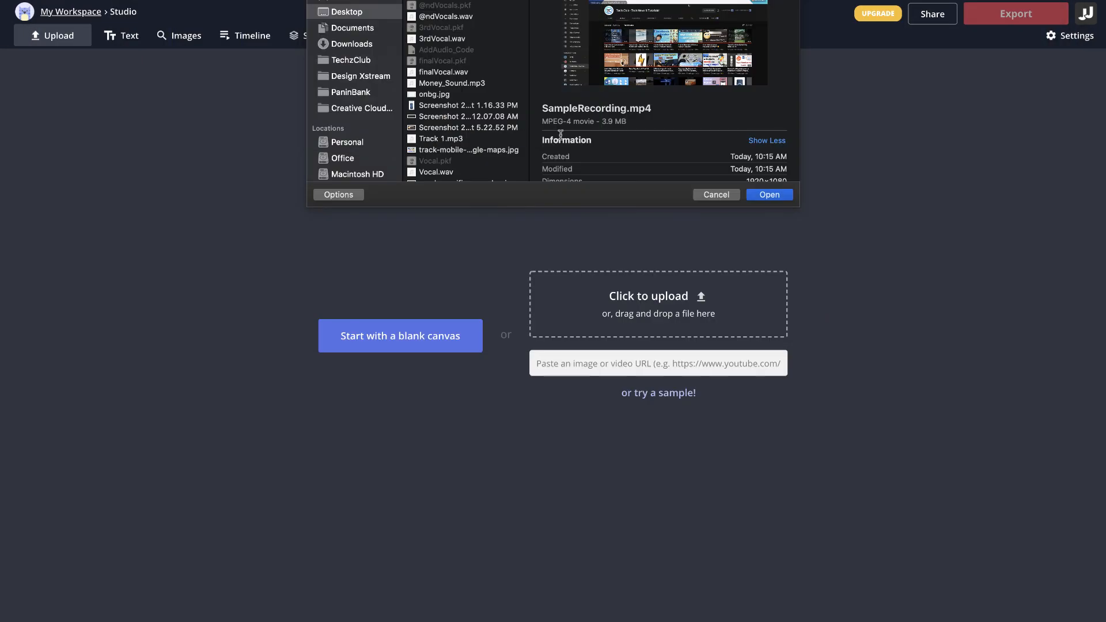
left_click(770, 195)
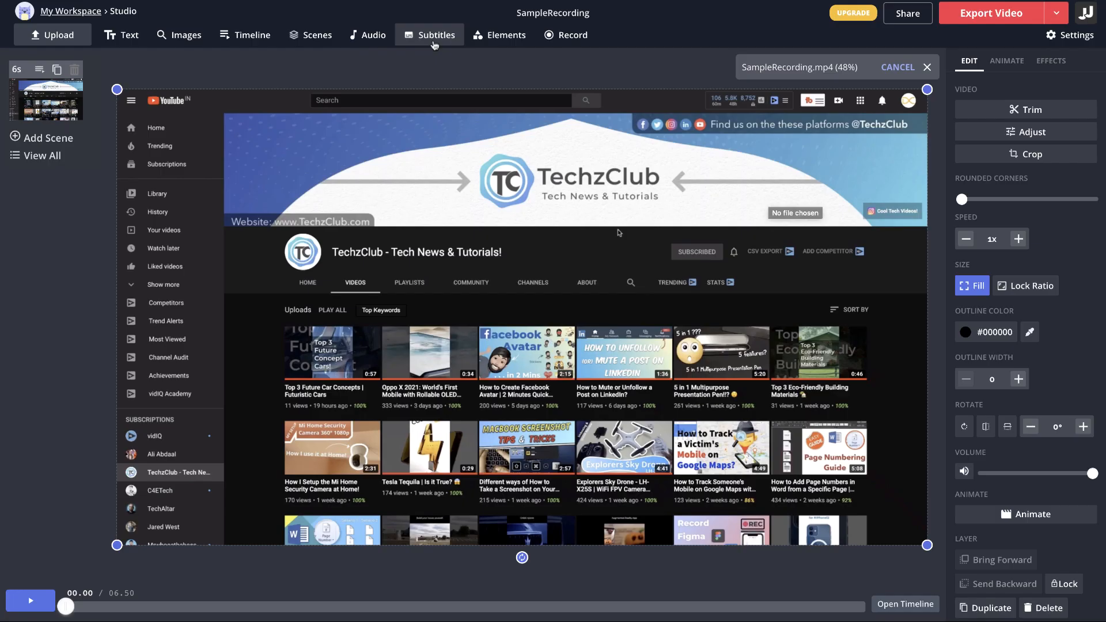
Auto-generate subtitles for the video with the language set to English (India)
left_click(435, 35)
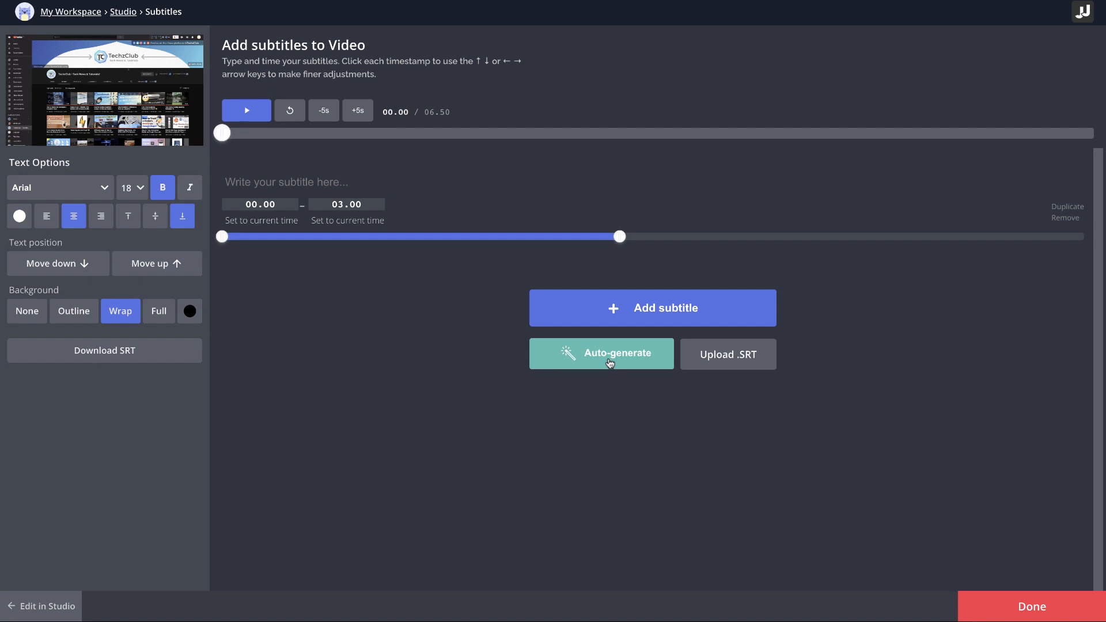
left_click(610, 362)
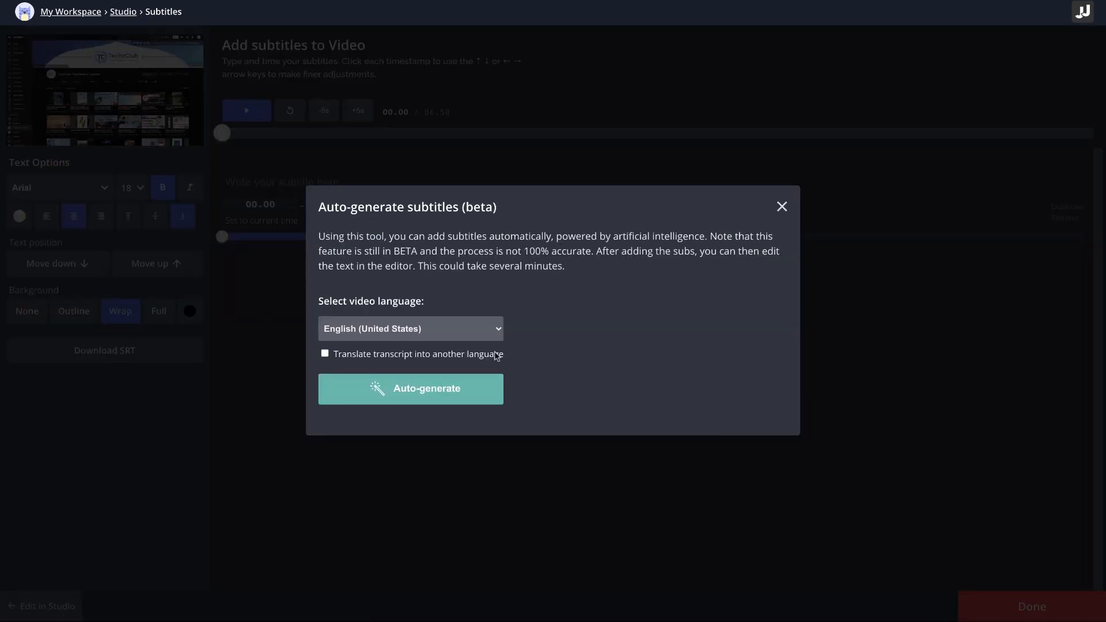
left_click(459, 336)
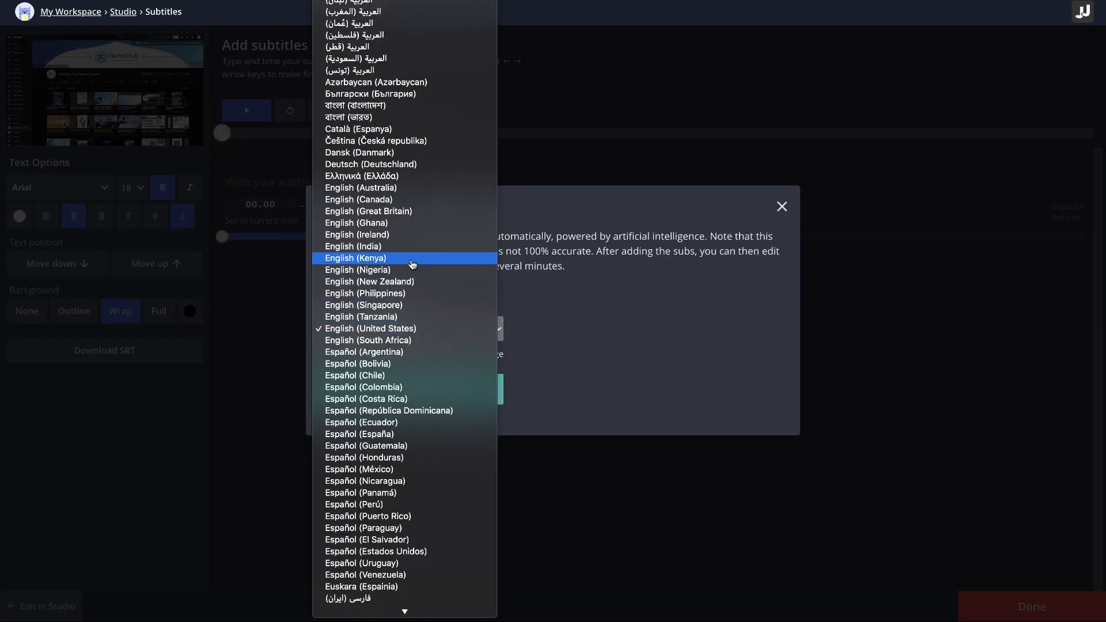
left_click(401, 252)
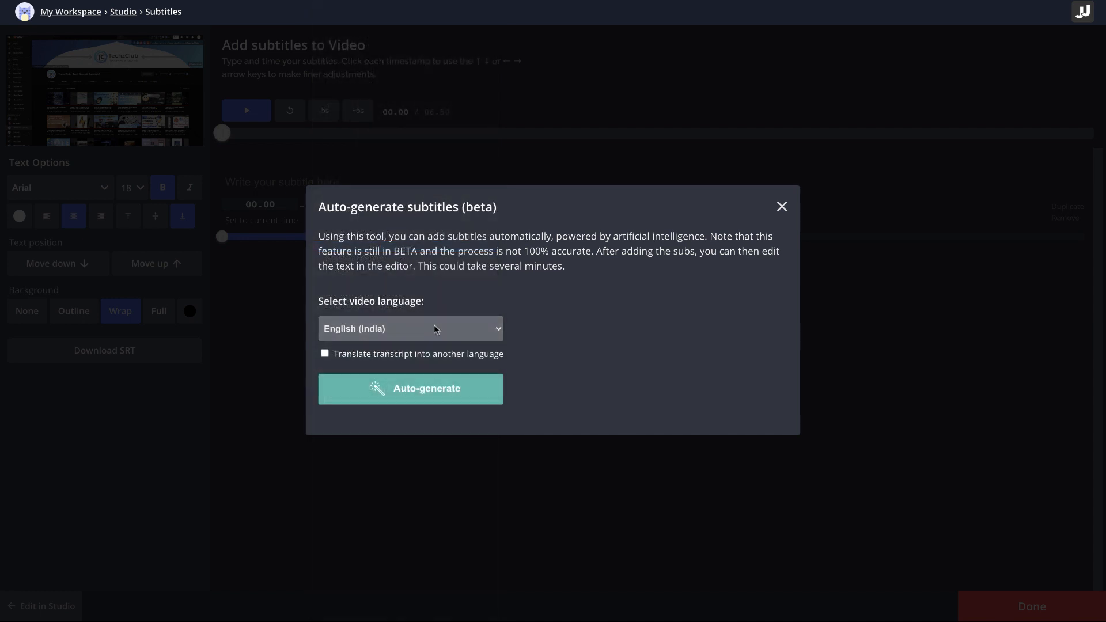
left_click(405, 389)
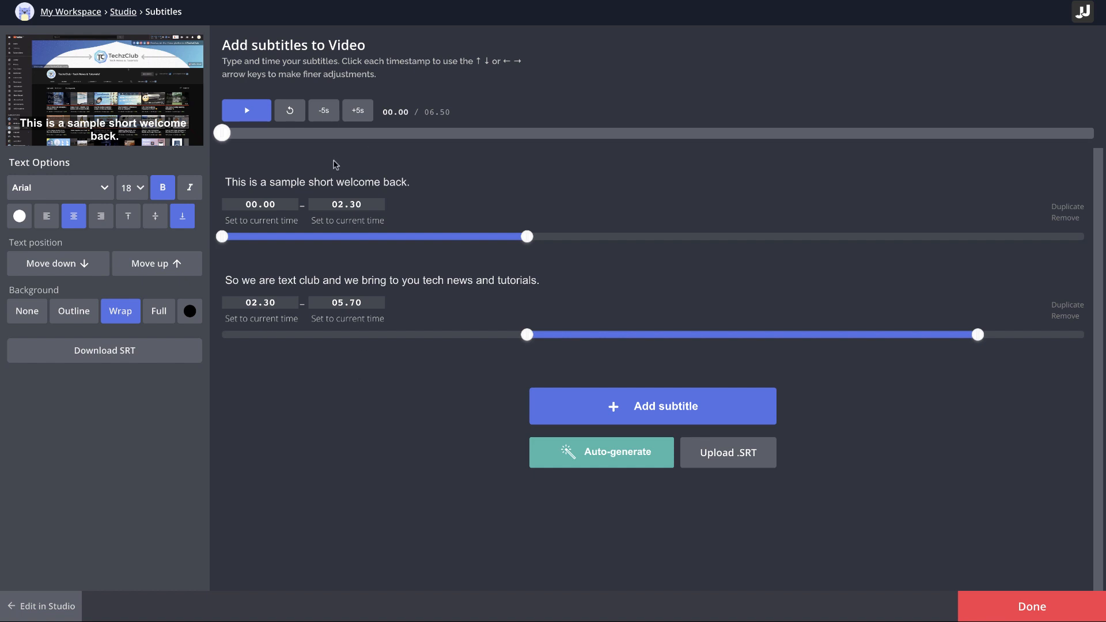
Play back the subtitled video and replace "text club" with "TechzClub" in the second subtitle
left_click(252, 124)
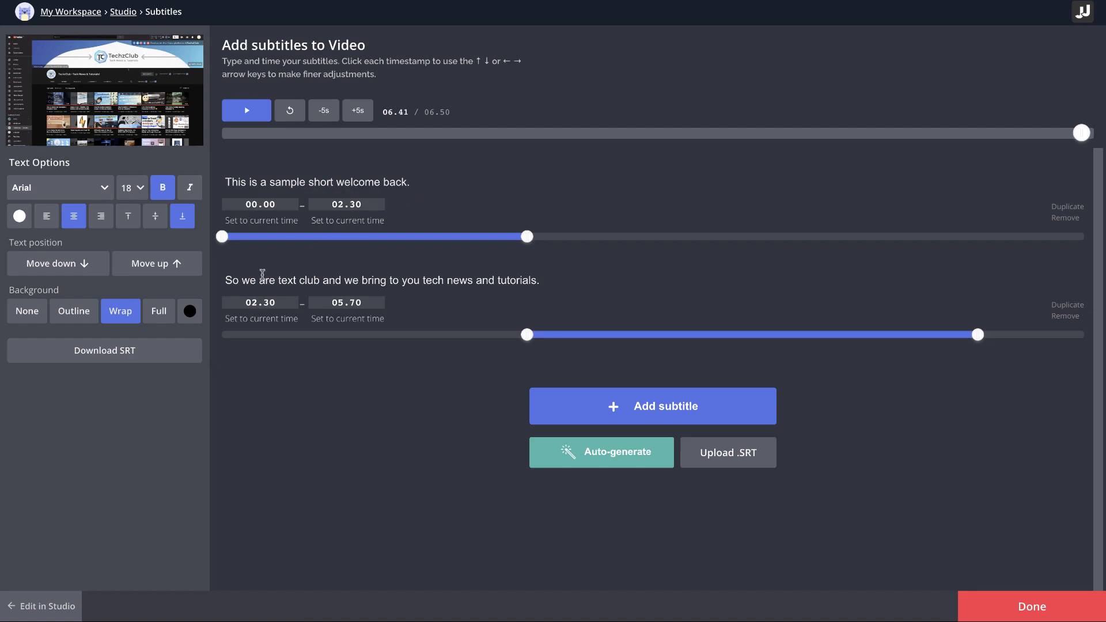
left_click(323, 280)
left_click_drag(277, 280, 319, 281)
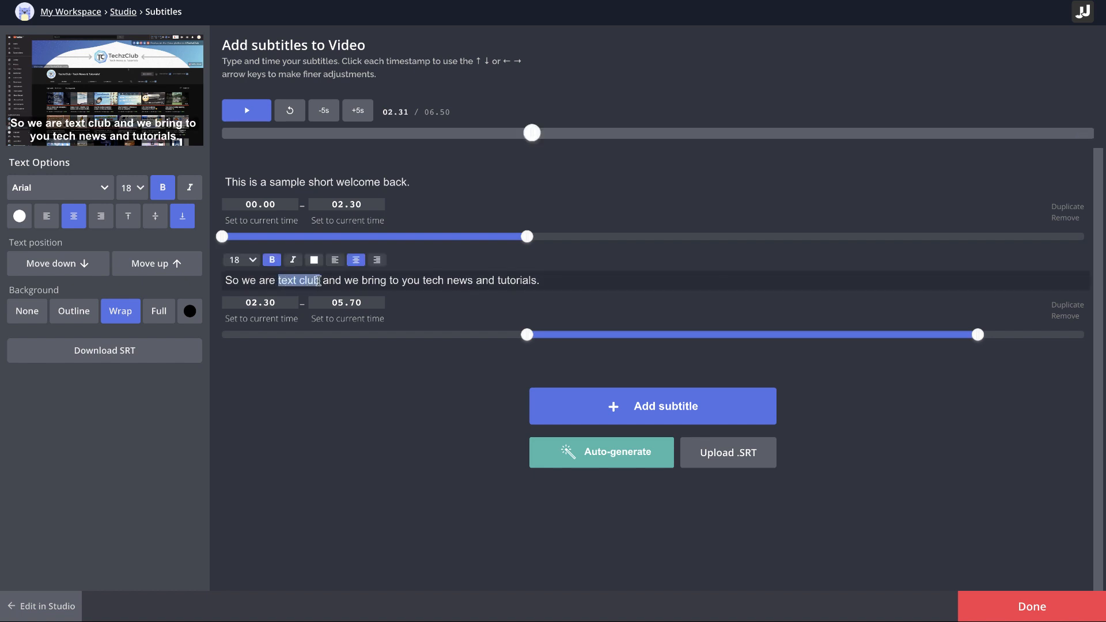
type("TechzClub")
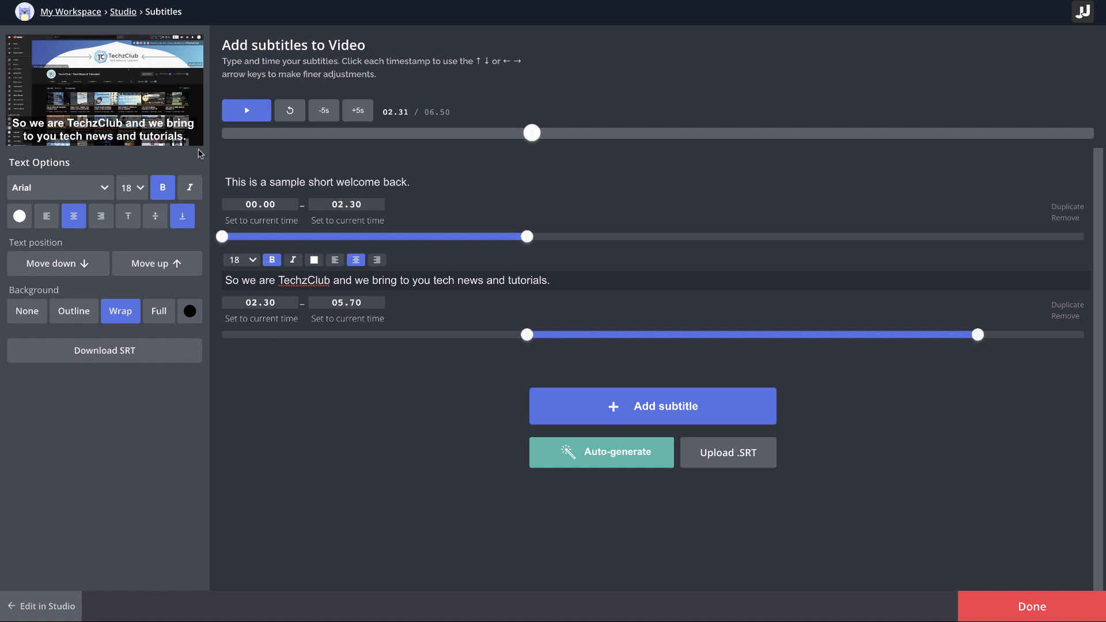
Set the subtitle font to Helvetica at size 14 and turn off bold
left_click(95, 189)
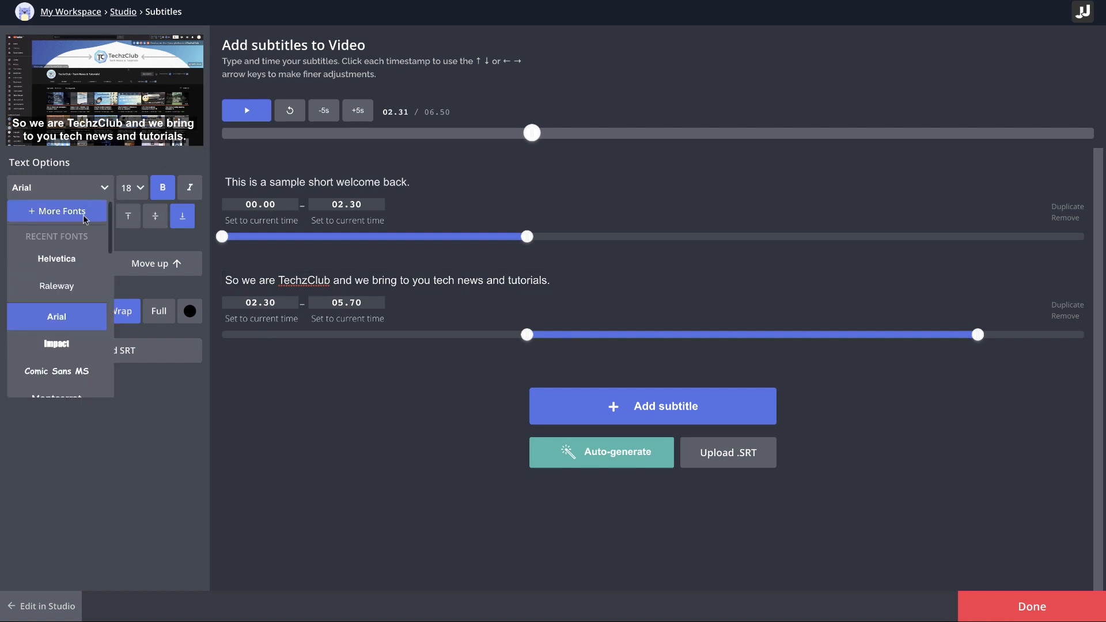
left_click(78, 260)
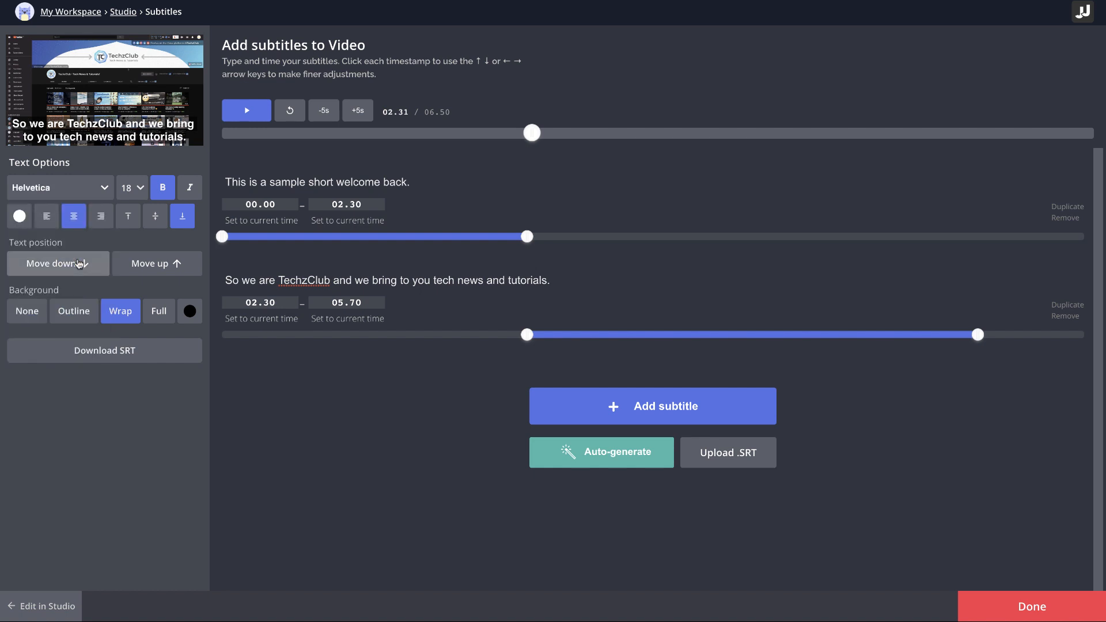
left_click(140, 190)
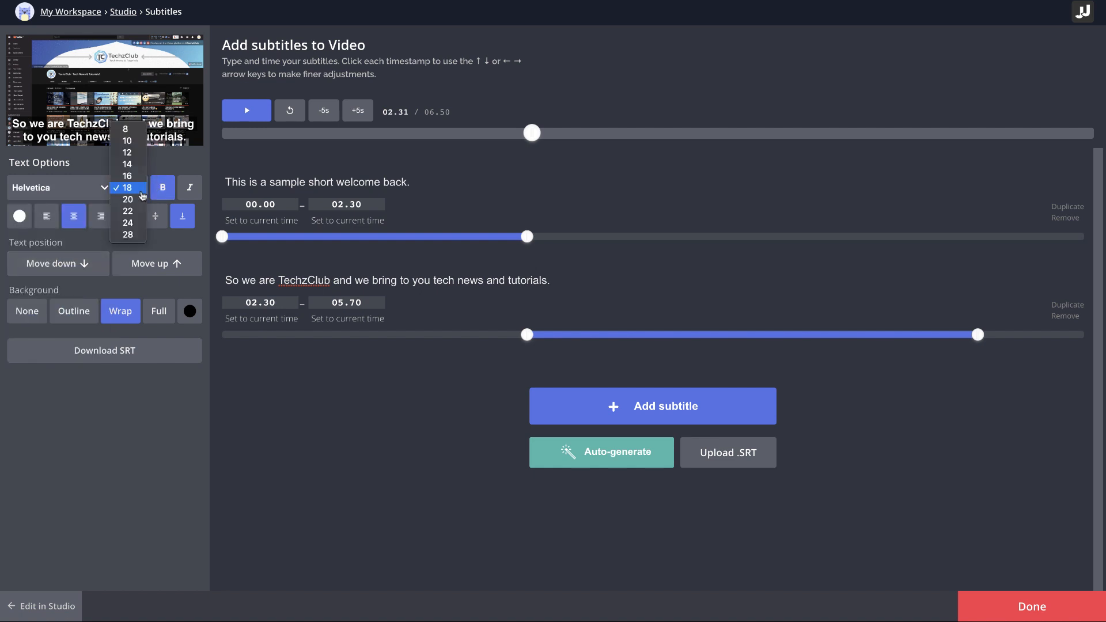
left_click(137, 165)
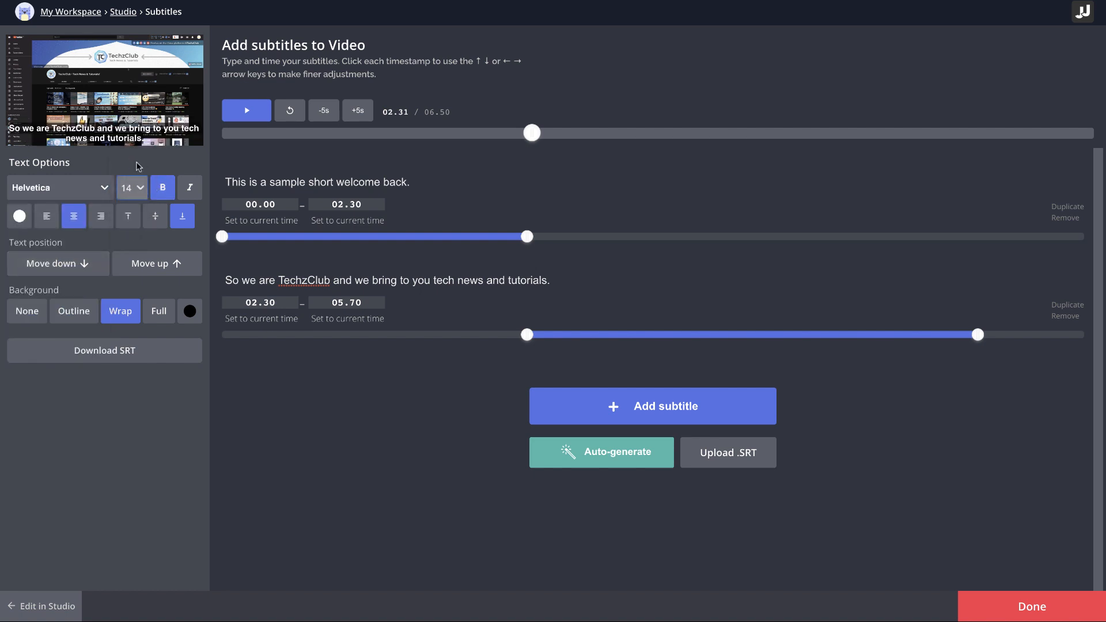
left_click(163, 190)
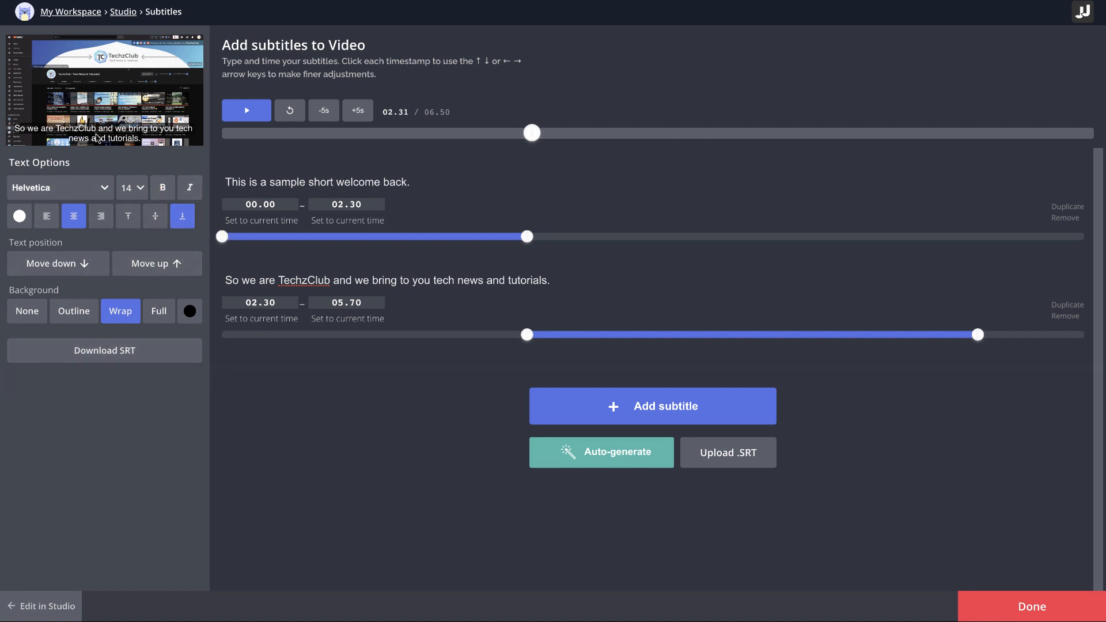
Color the subtitle text black and give it a white background in the Full style
left_click(19, 216)
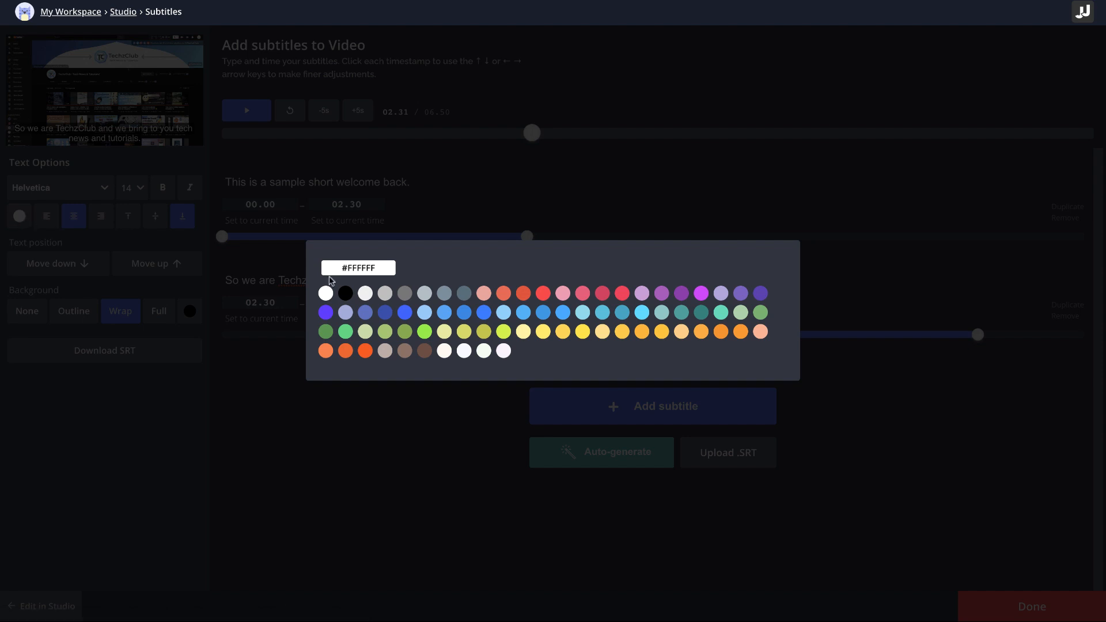
left_click(345, 293)
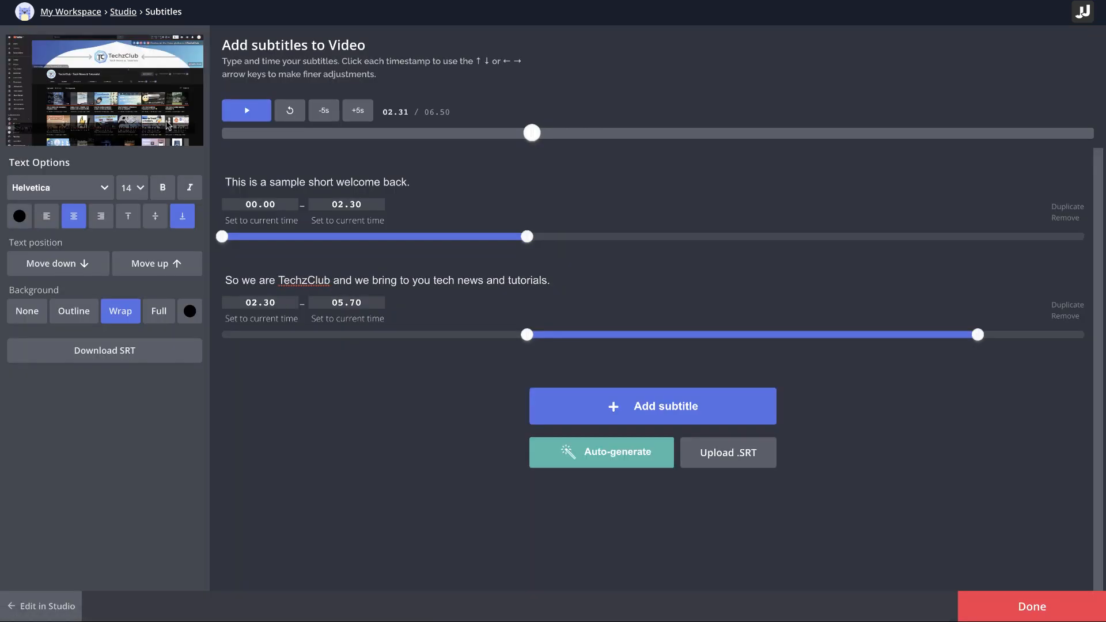
left_click(190, 311)
left_click(326, 294)
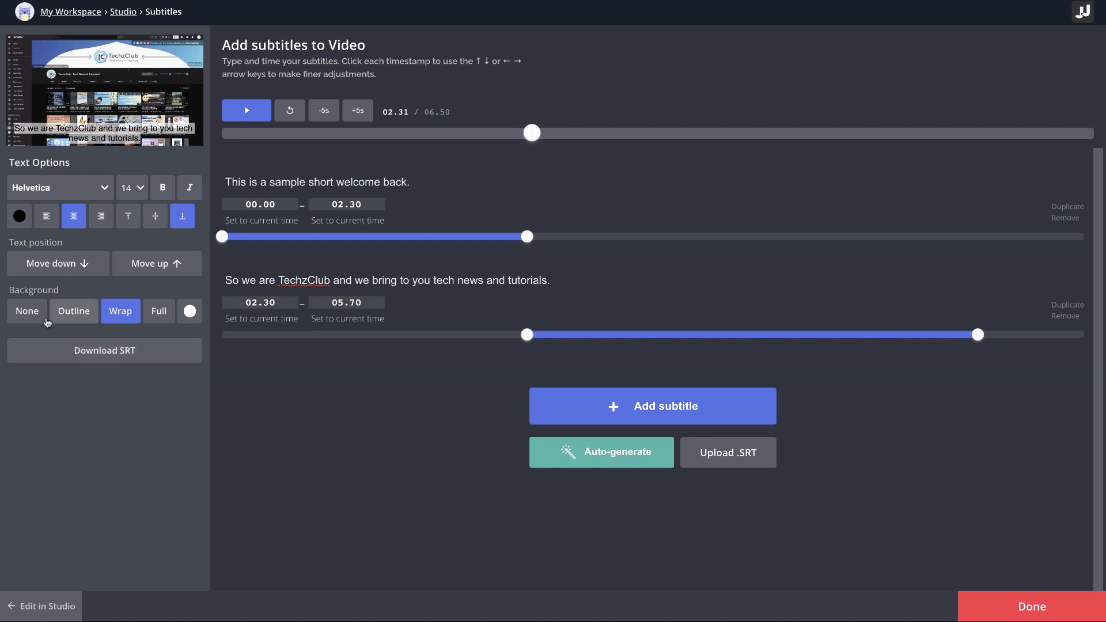
left_click(32, 317)
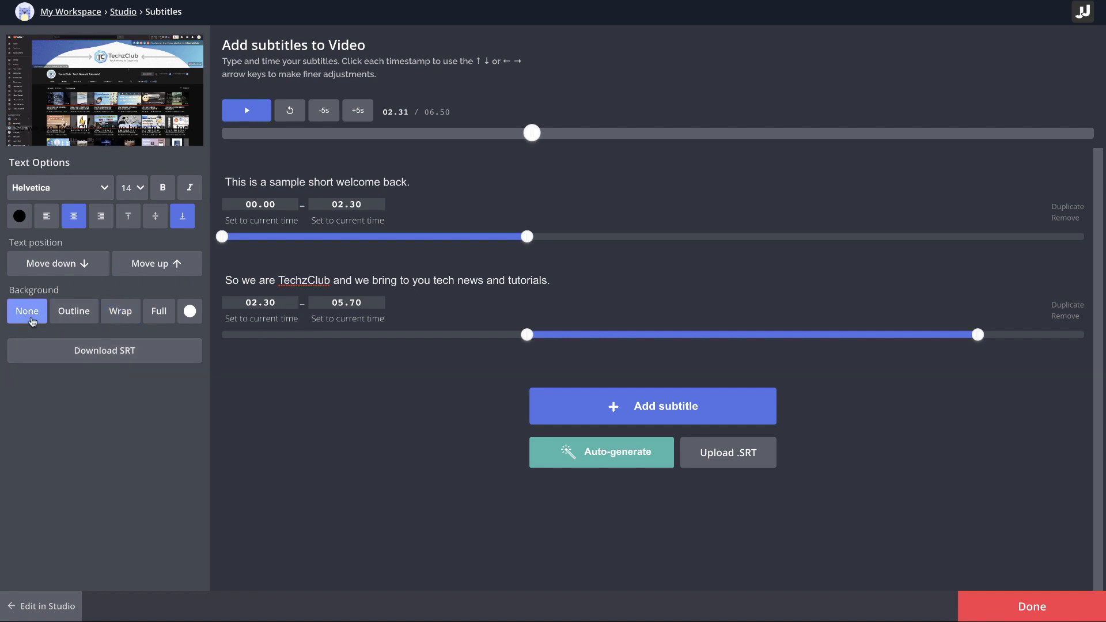
left_click(157, 320)
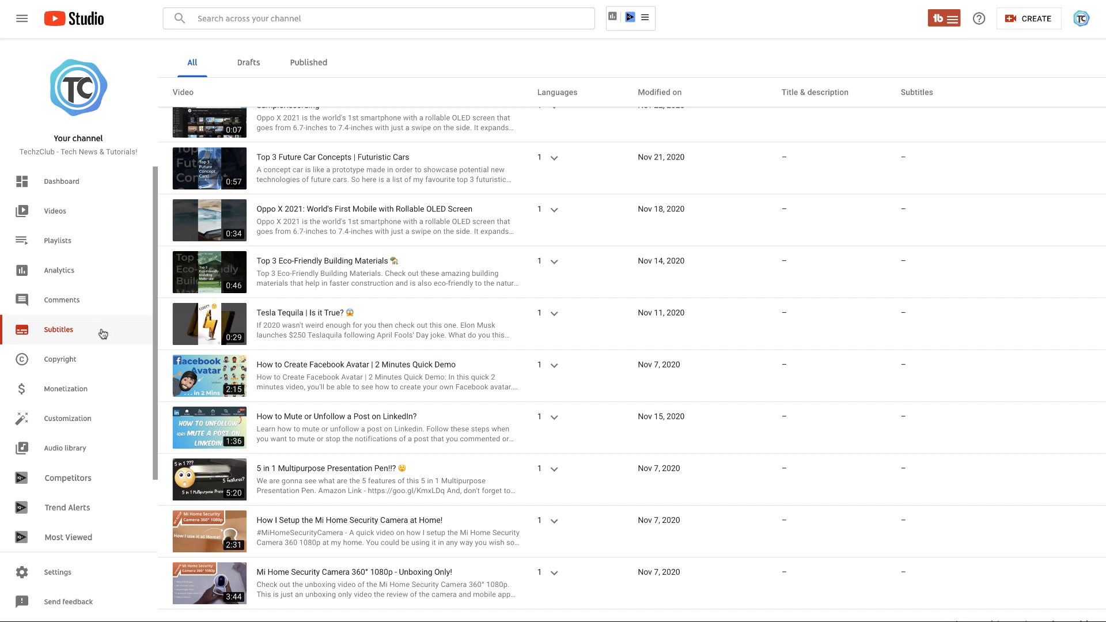
In YouTube Studio, download the automatic English subtitles of "How to Create Facebook Avatar | 2 Minutes Quick Demo" as .srt
left_click(397, 366)
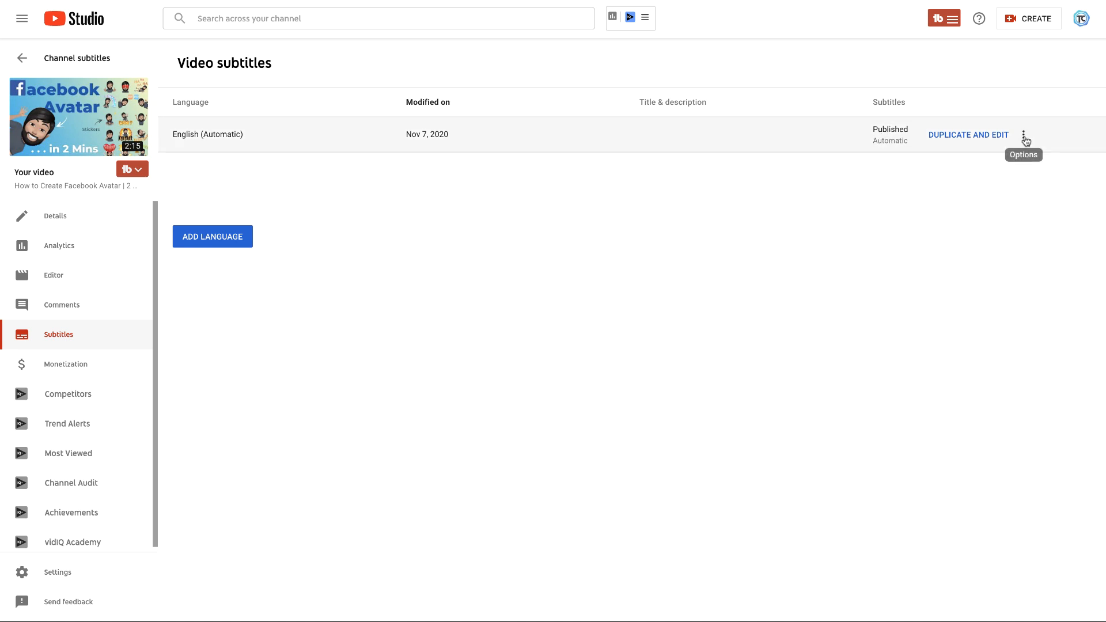
left_click(1024, 139)
left_click(937, 150)
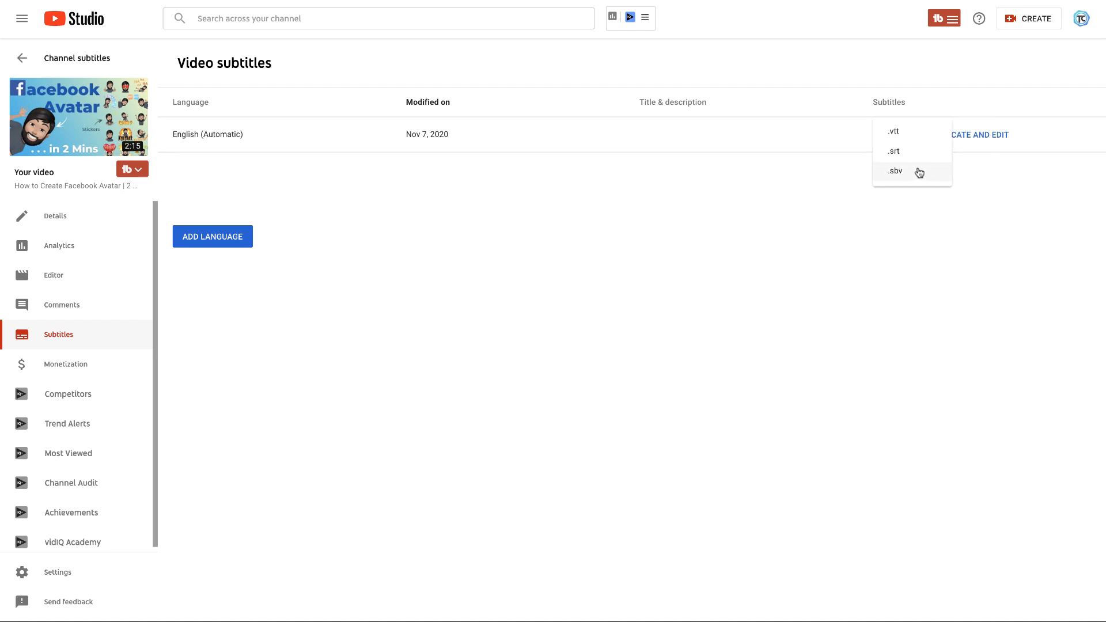
left_click(921, 155)
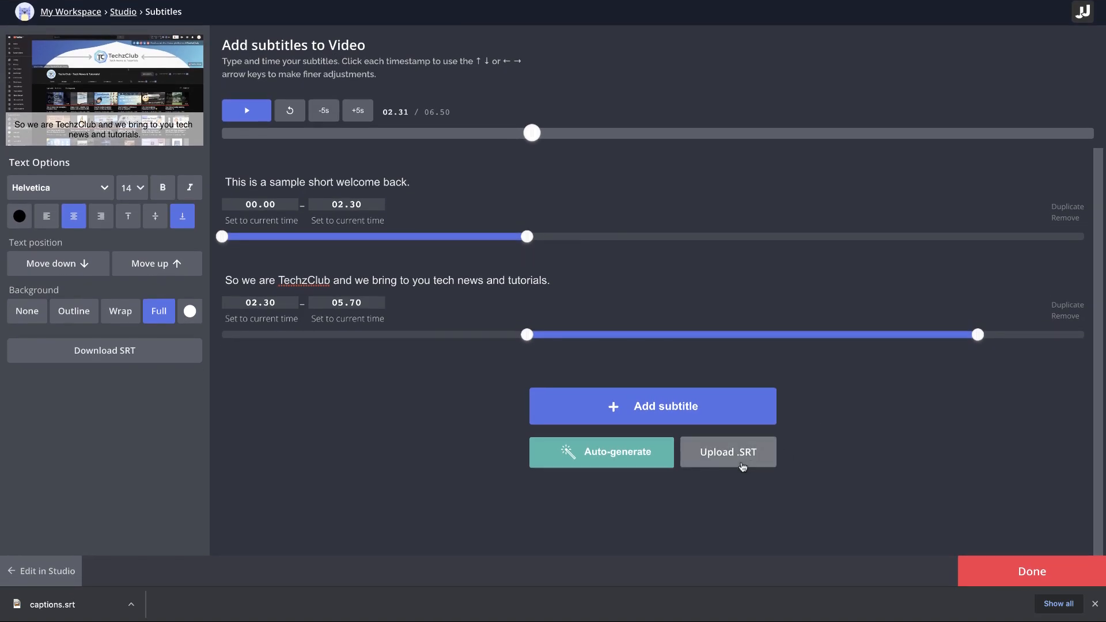
Switch to Kapwing, upload captions.srt from Downloads as subtitles, and return to the video in Studio
left_click(742, 466)
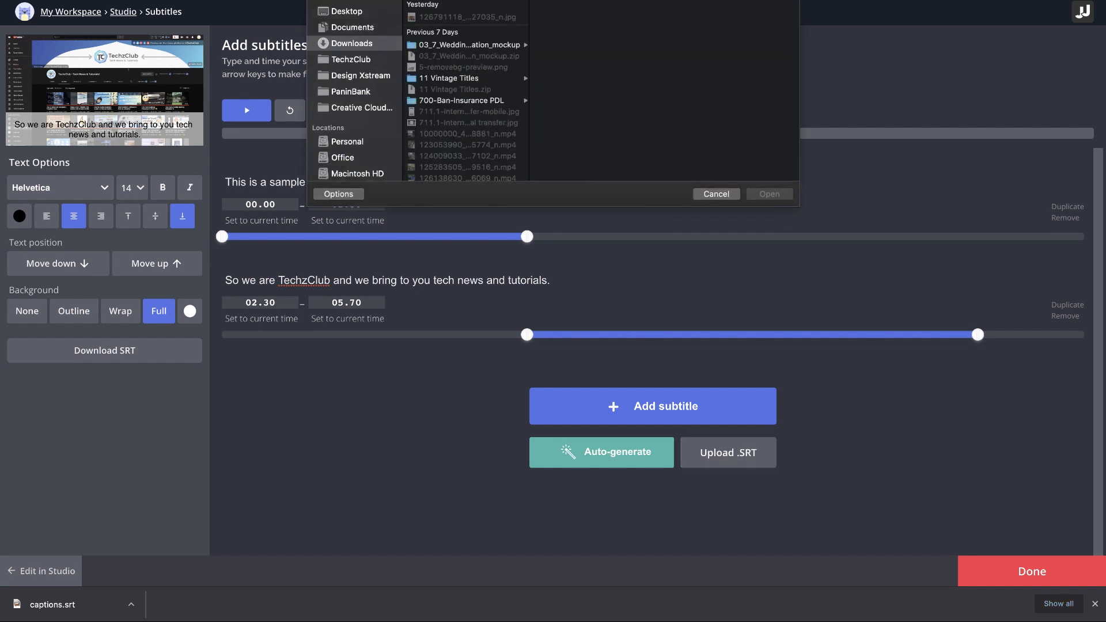
left_click(786, 196)
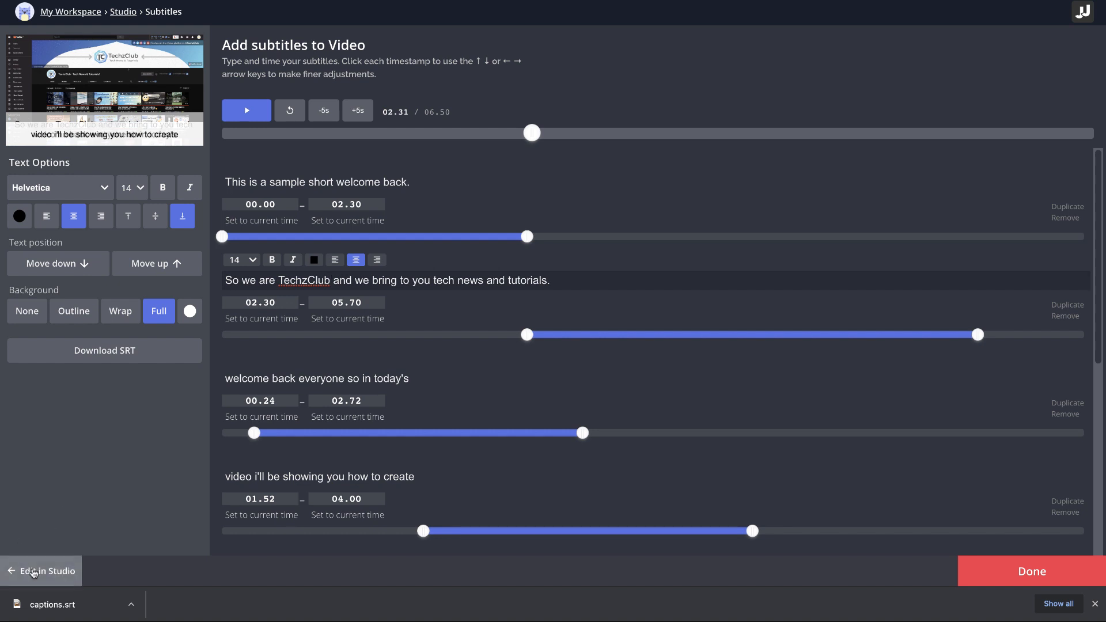
left_click(21, 560)
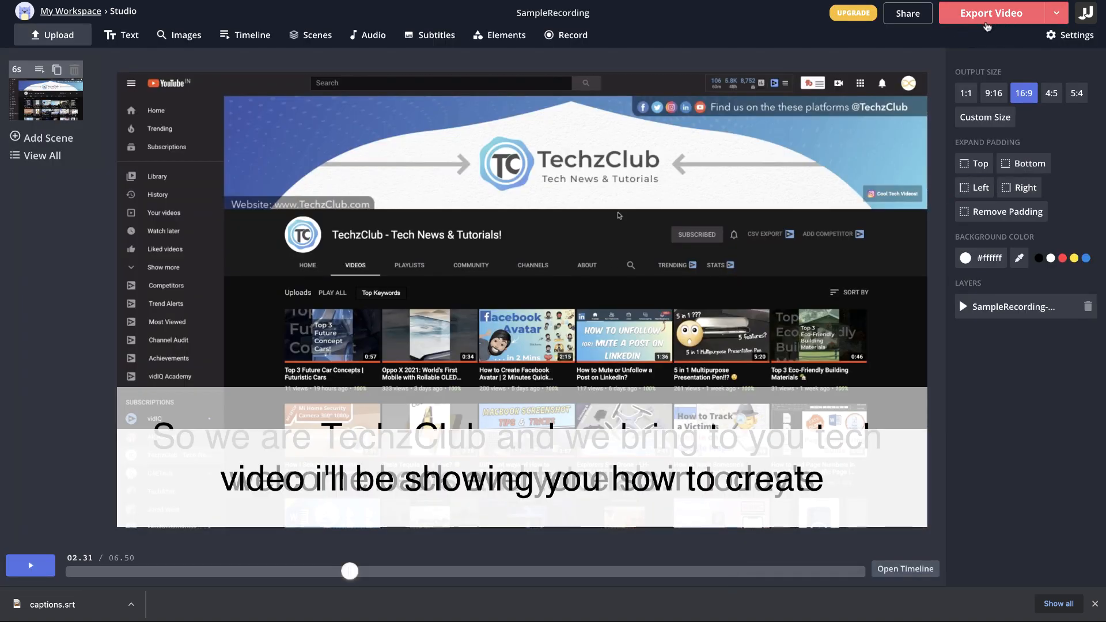
Set the project's output video quality to High
left_click(1065, 37)
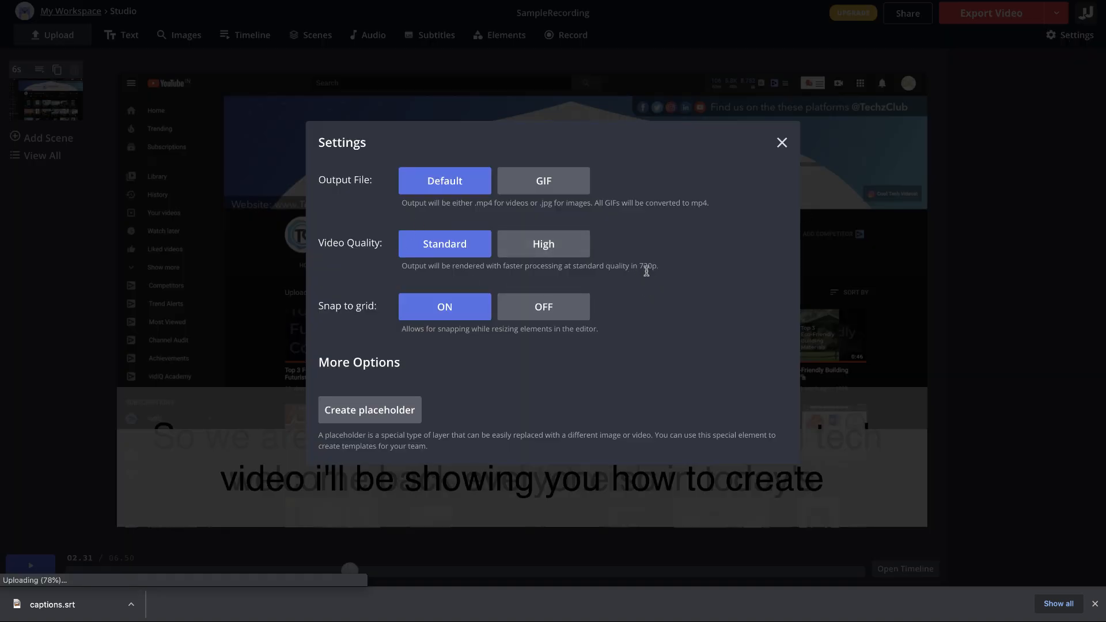
left_click(557, 254)
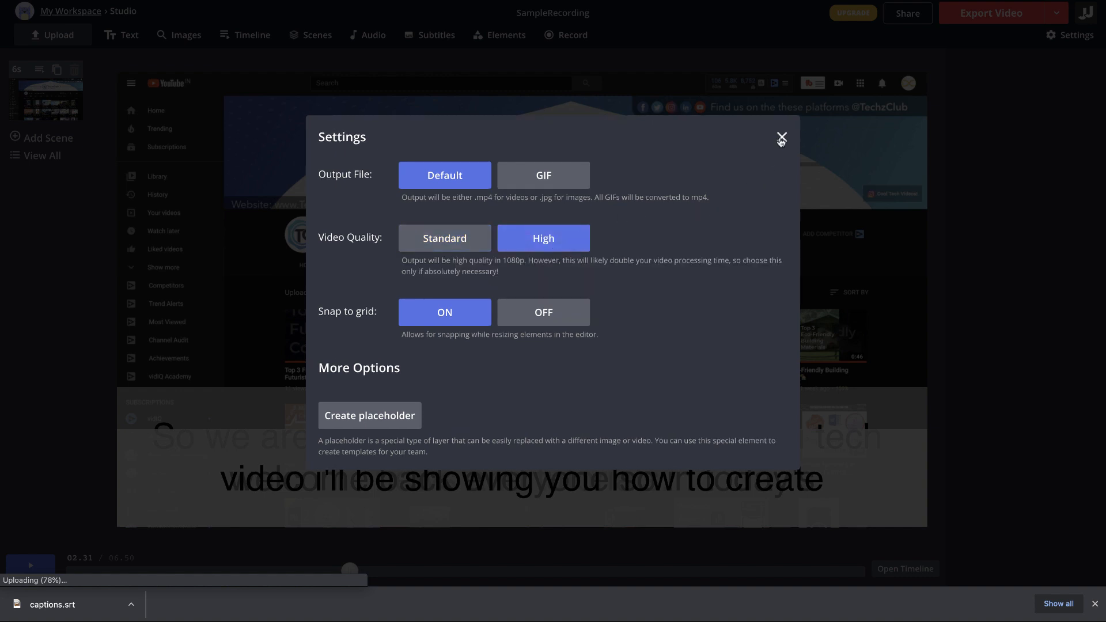
left_click(782, 137)
Export the subtitled video and download the finished file
left_click(1009, 21)
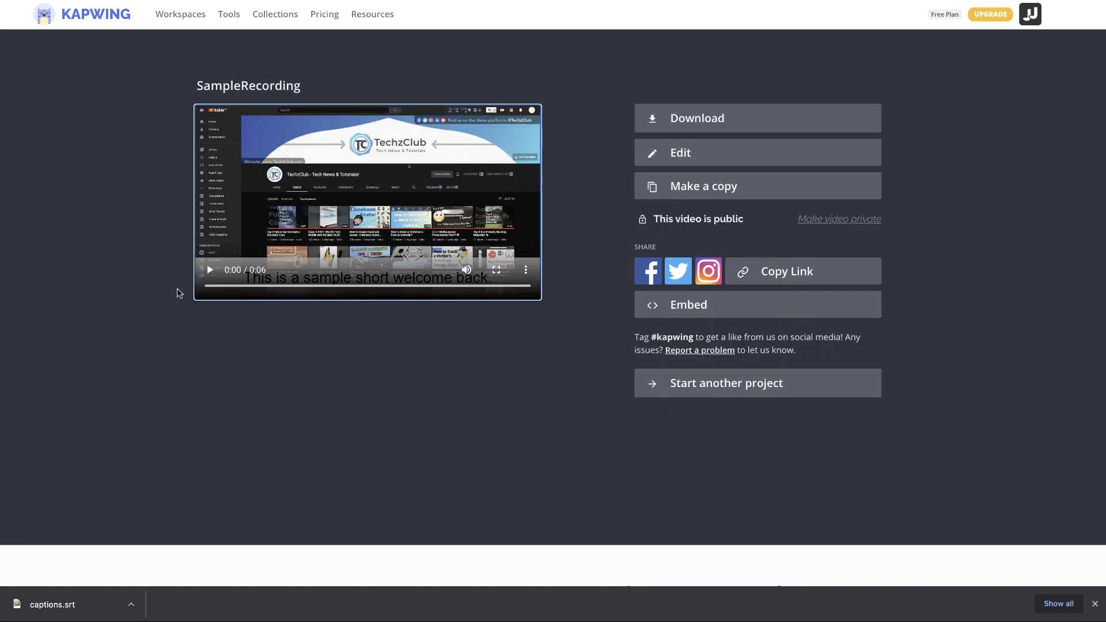
left_click(688, 118)
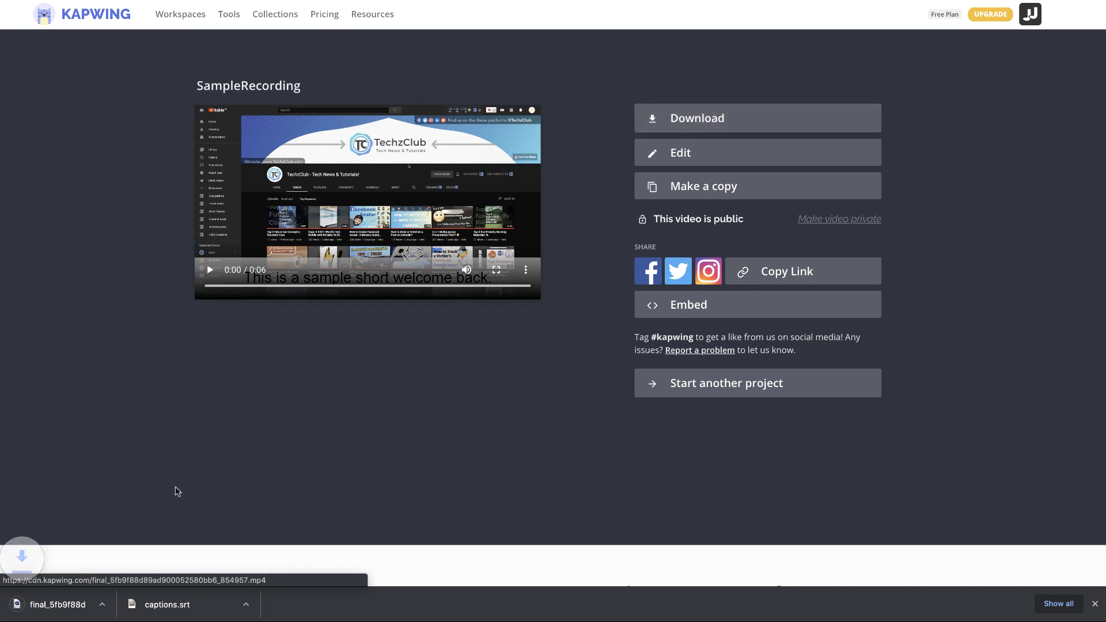